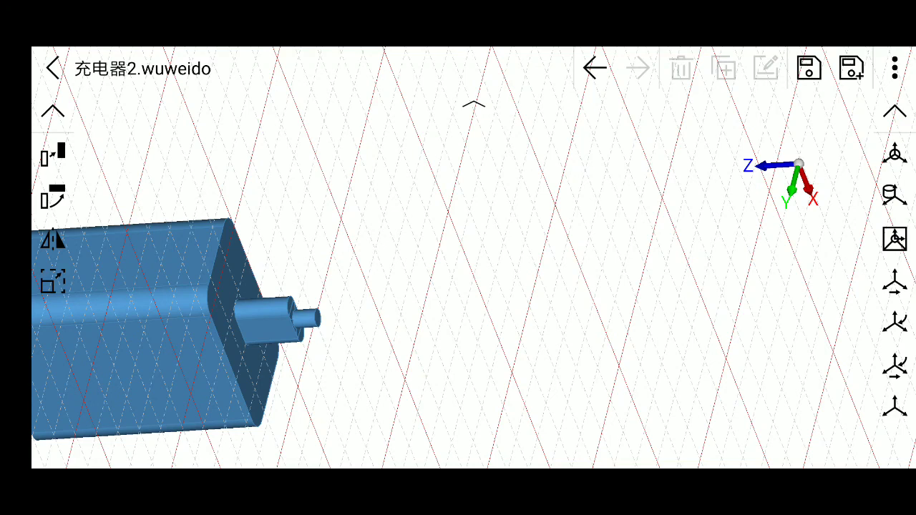
- Place a local coordinate system on the charger's connector end face and confirm it
left_click(894, 193)
mouse_move(570, 323)
left_mouse_down()
mouse_move(270, 366)
mouse_move(282, 435)
mouse_move(274, 440)
left_mouse_up()
mouse_move(485, 357)
left_mouse_down()
mouse_move(630, 332)
mouse_move(611, 259)
mouse_move(576, 319)
mouse_move(603, 383)
mouse_move(634, 270)
mouse_move(631, 307)
mouse_move(557, 360)
mouse_move(681, 327)
mouse_move(584, 384)
mouse_move(603, 430)
mouse_move(500, 400)
mouse_move(523, 382)
mouse_move(583, 382)
left_mouse_up()
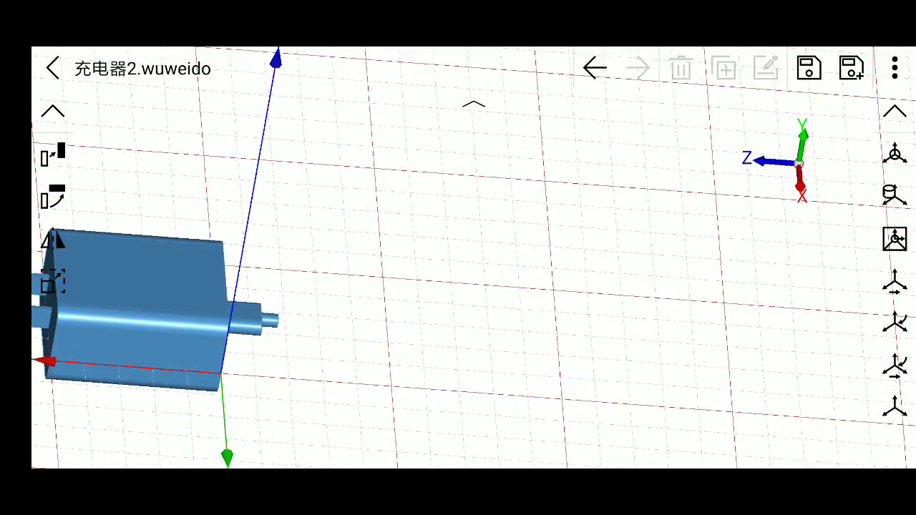
left_click(44, 116)
left_click(52, 111)
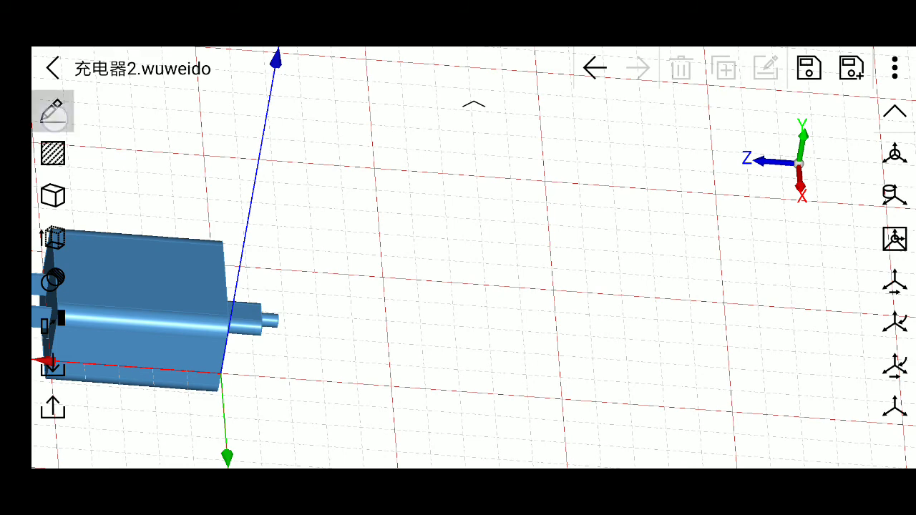
- Start a spline at the plug's pin end, add two more points, then cancel it
left_click(52, 281)
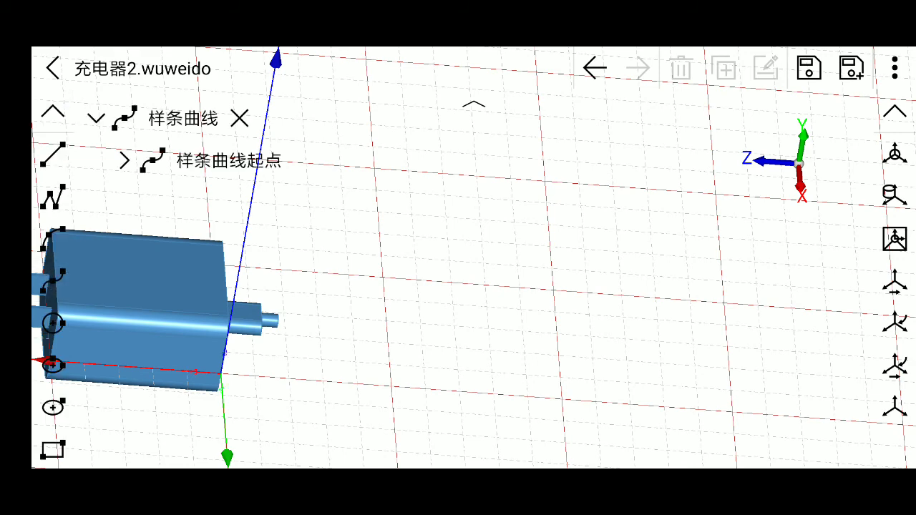
mouse_move(572, 345)
left_mouse_down()
mouse_move(530, 404)
mouse_move(382, 399)
left_mouse_up()
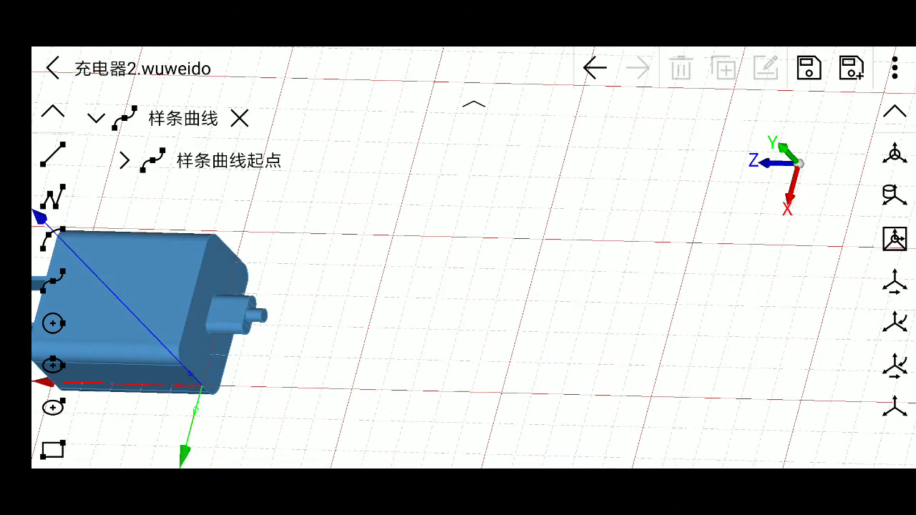
mouse_move(319, 394)
left_mouse_down()
mouse_move(265, 375)
mouse_move(282, 356)
left_mouse_up()
scroll(279, 358, "up", 3)
mouse_move(361, 369)
left_mouse_down()
mouse_move(187, 376)
mouse_move(191, 367)
left_mouse_up()
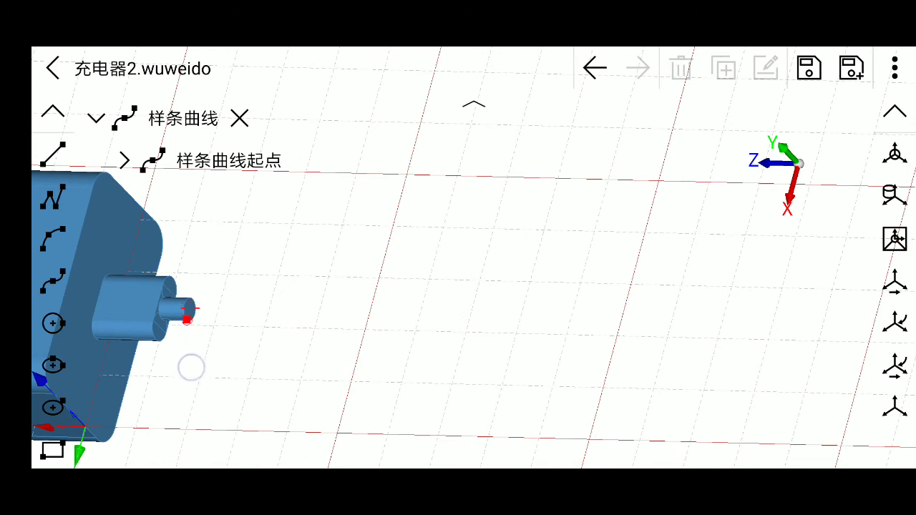
left_click(189, 367)
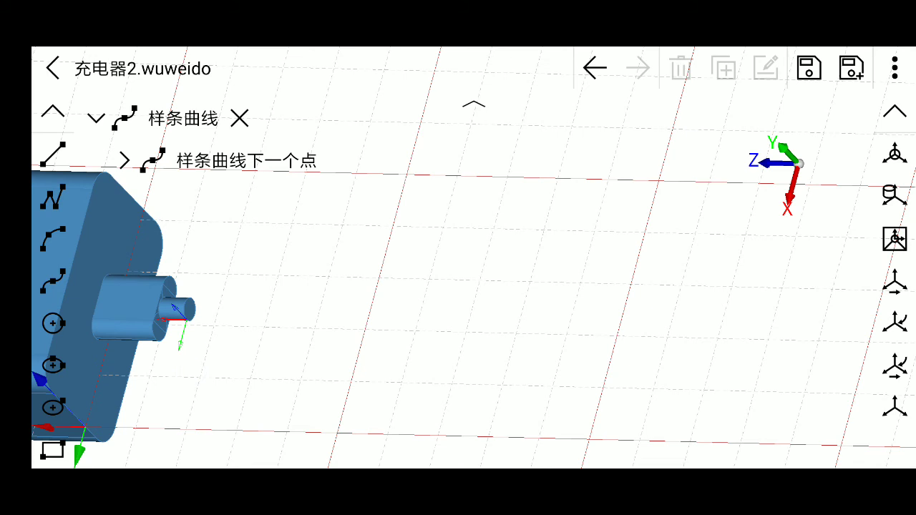
mouse_move(383, 333)
left_mouse_down()
mouse_move(400, 309)
mouse_move(478, 338)
left_mouse_up()
mouse_move(577, 358)
left_mouse_down()
mouse_move(602, 386)
mouse_move(623, 238)
mouse_move(693, 166)
left_mouse_up()
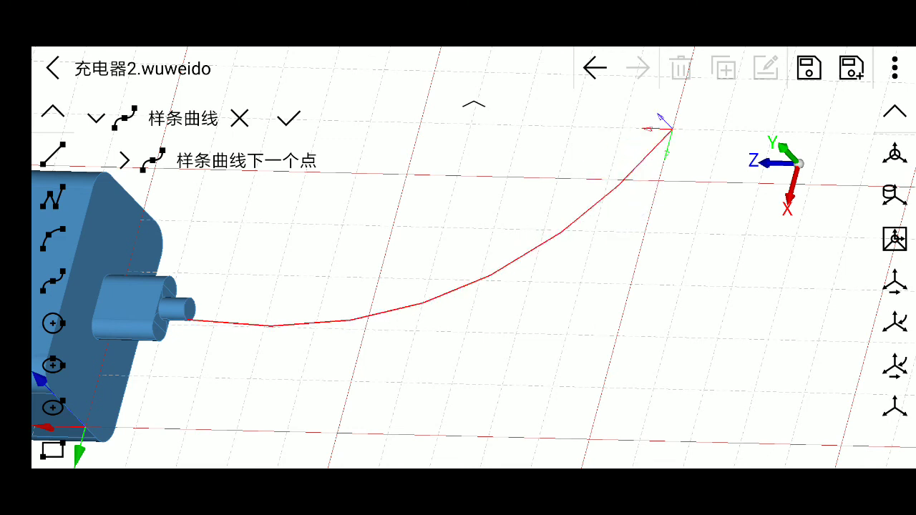
left_click(240, 118)
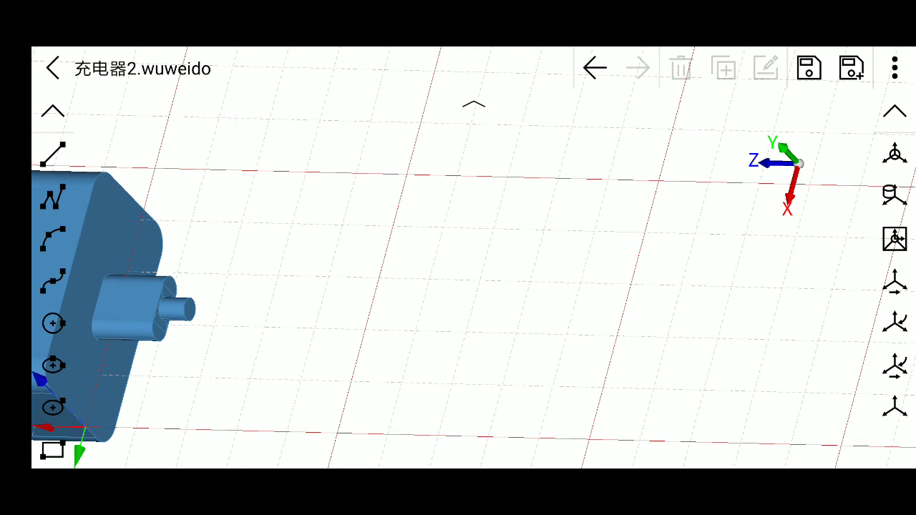
- Draw an S-shaped spline from the plug tip out to the right through three points
left_click(52, 281)
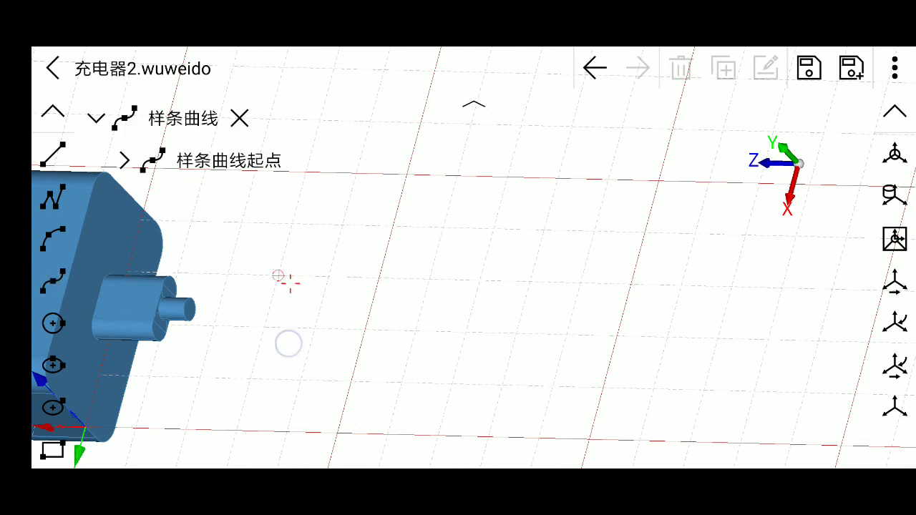
mouse_move(289, 344)
left_mouse_down()
mouse_move(241, 364)
mouse_move(238, 354)
left_mouse_up()
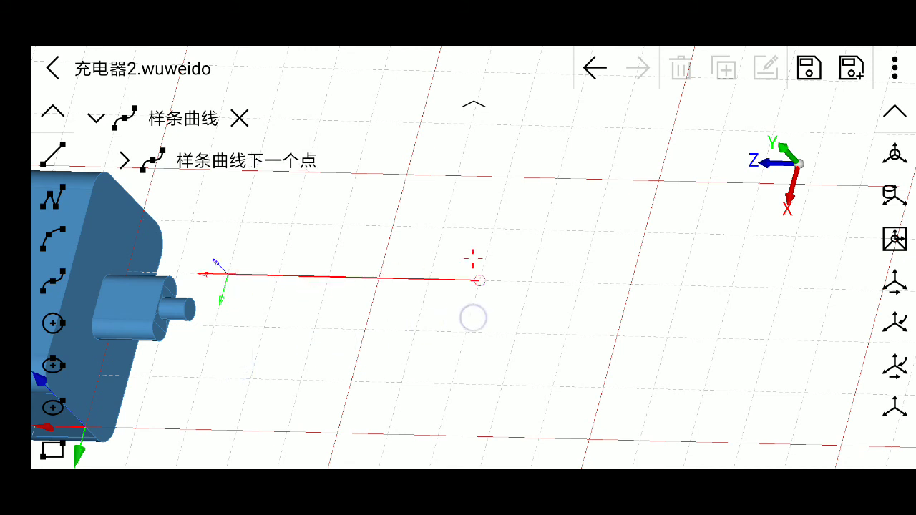
left_click_drag(294, 350, 427, 330)
mouse_move(492, 339)
left_mouse_down()
mouse_move(526, 327)
mouse_move(561, 294)
mouse_move(517, 329)
mouse_move(492, 331)
mouse_move(571, 405)
mouse_move(591, 294)
mouse_move(594, 425)
mouse_move(687, 268)
mouse_move(657, 241)
mouse_move(662, 228)
left_mouse_up()
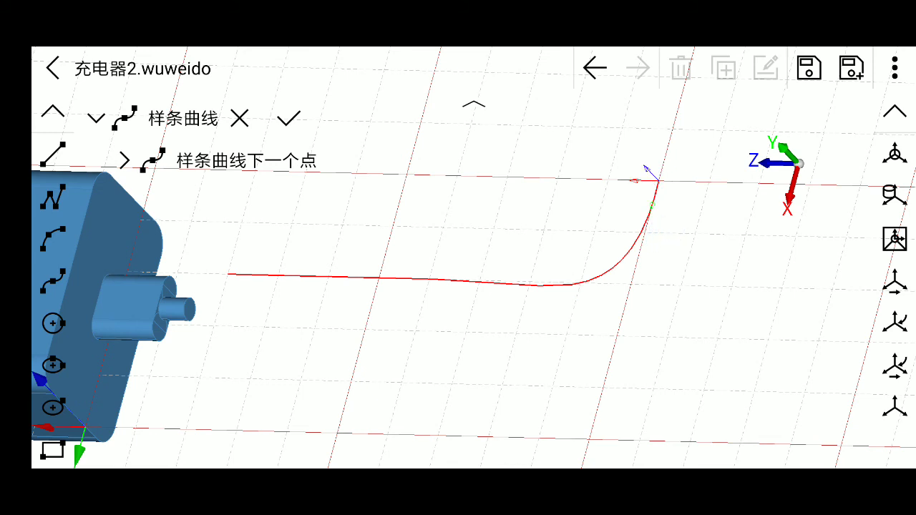
left_click_drag(664, 280, 665, 277)
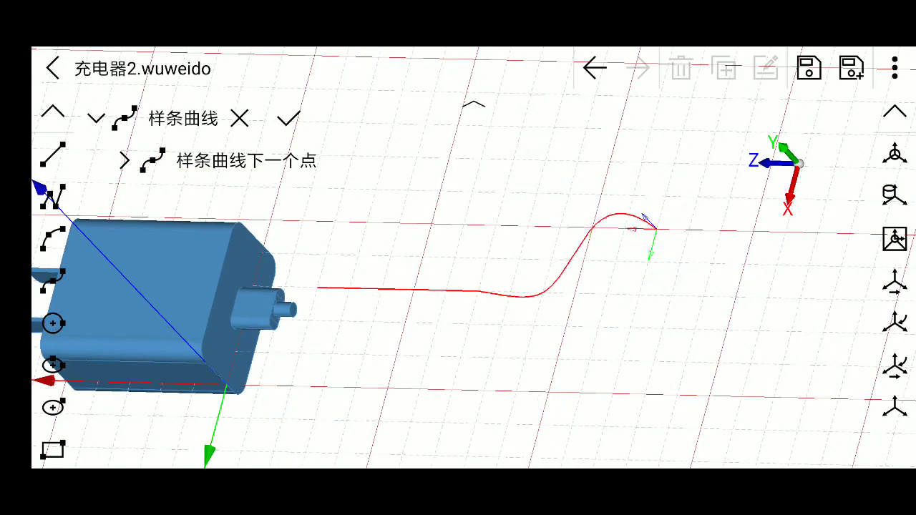
left_click(288, 119)
- Begin placing a coordinate system on the spline's free end
left_click_drag(634, 341, 665, 347)
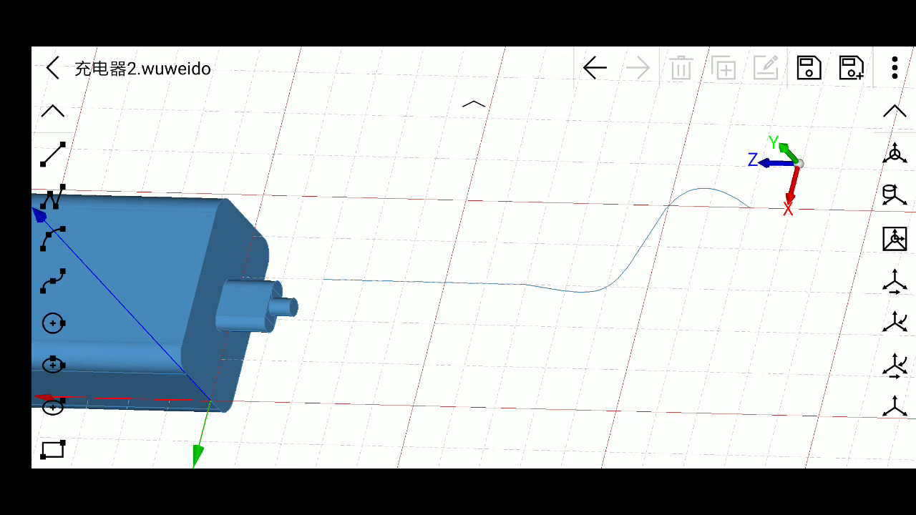
left_click(896, 195)
left_click_drag(745, 294, 736, 255)
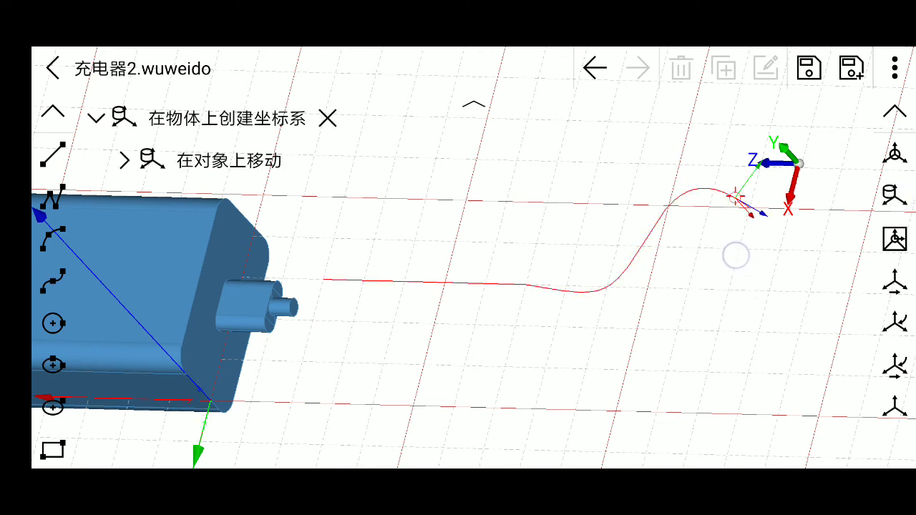
- Confirm the coordinate system at the curve's end and centre a circle at its origin
left_click_drag(534, 333, 648, 302)
left_click_drag(197, 299, 172, 298)
left_click(53, 323)
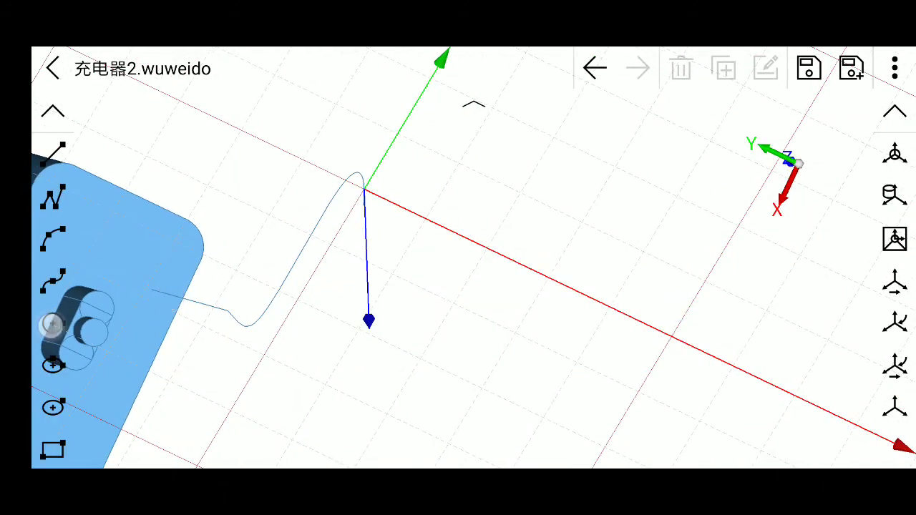
left_click_drag(545, 313, 368, 249)
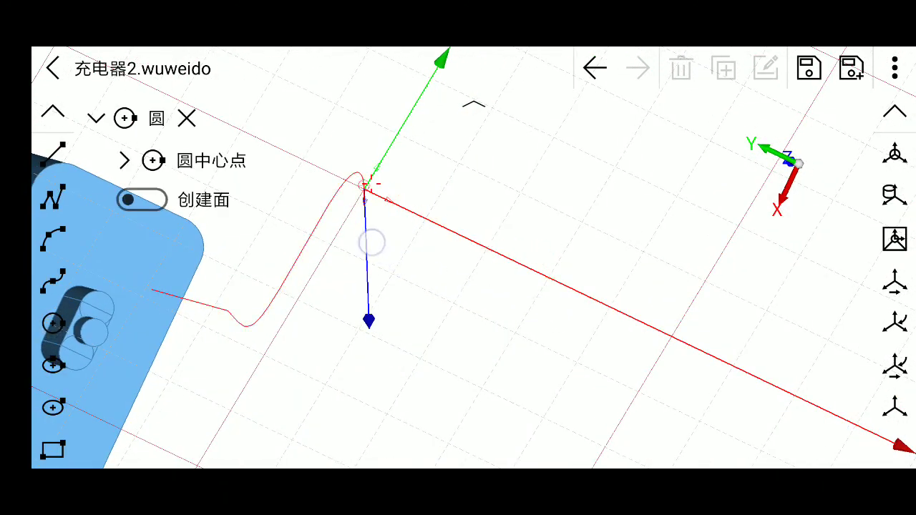
- Create the circle using offsets dX 1 and dY 1 as the cable cross-section
left_click(203, 161)
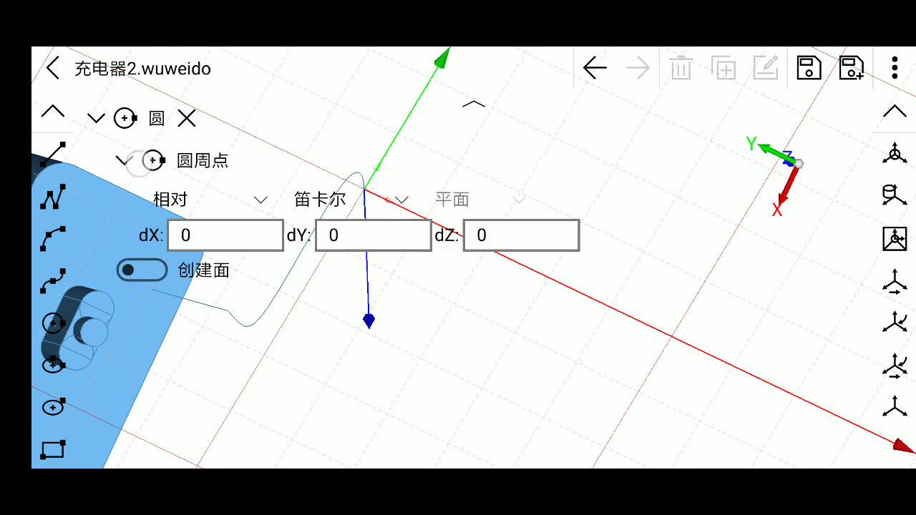
left_click(882, 186)
type("1")
left_click(337, 236)
key("BackSpace")
type("1")
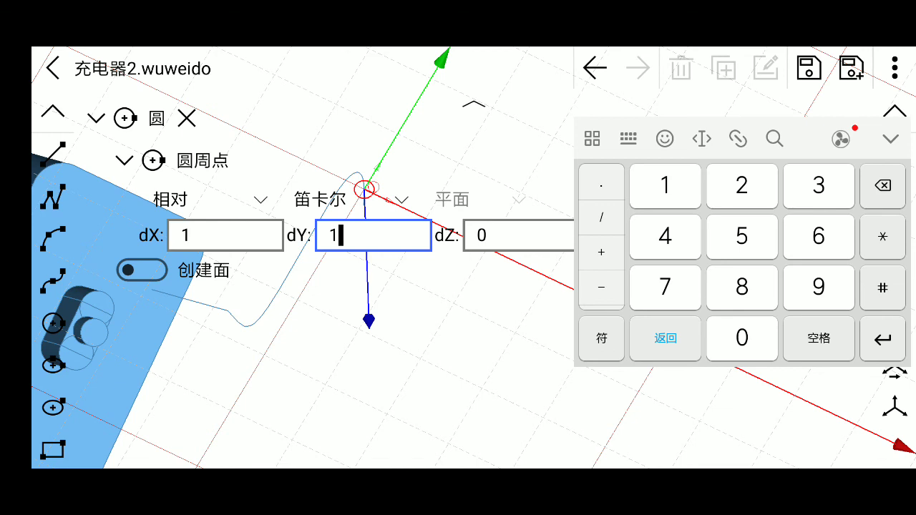
left_click(882, 338)
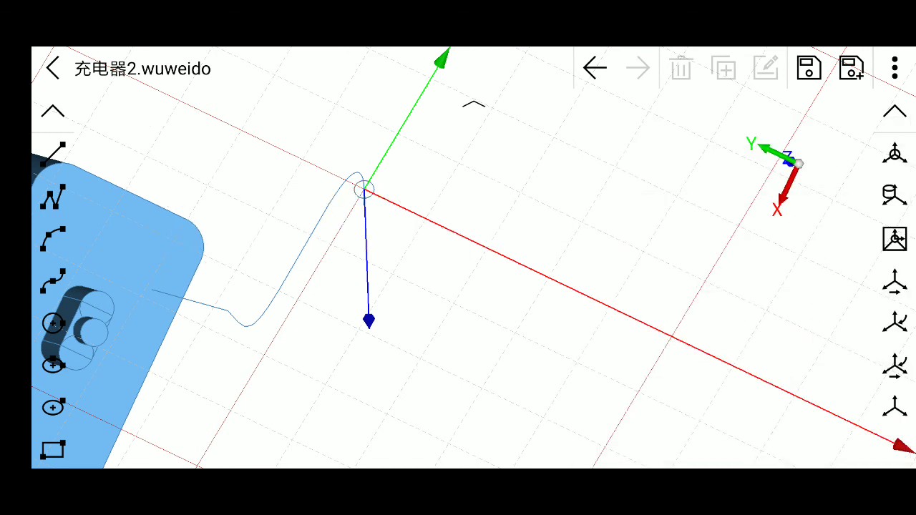
left_click(894, 153)
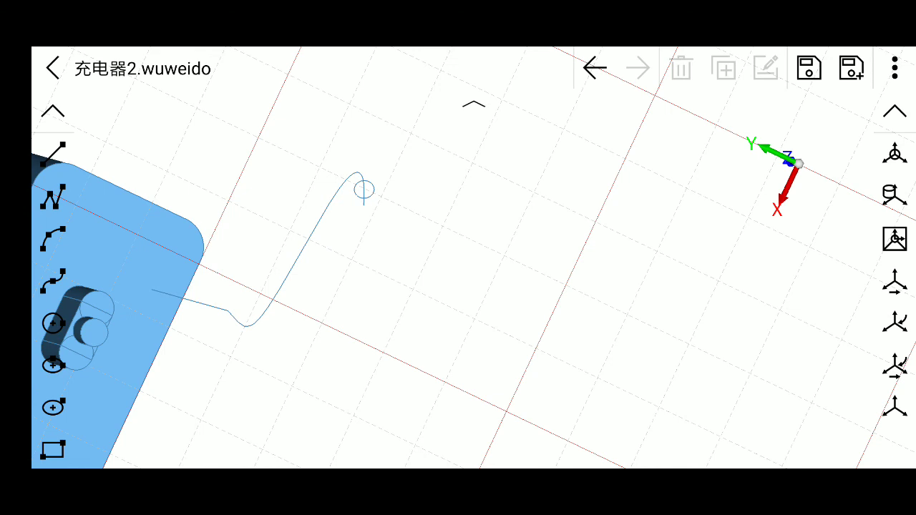
left_click(53, 111)
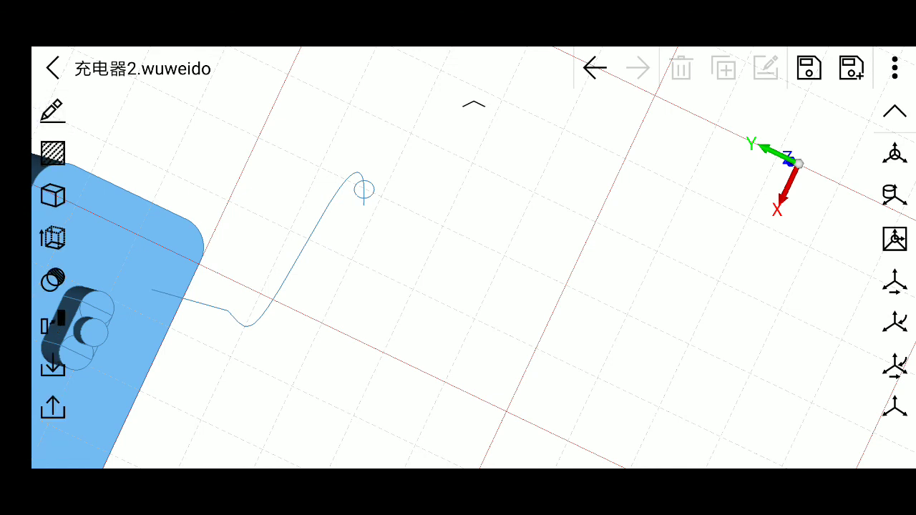
- Sweep the circle along the spline with Pipe to form the solid cable tube
left_click(53, 238)
left_click(53, 280)
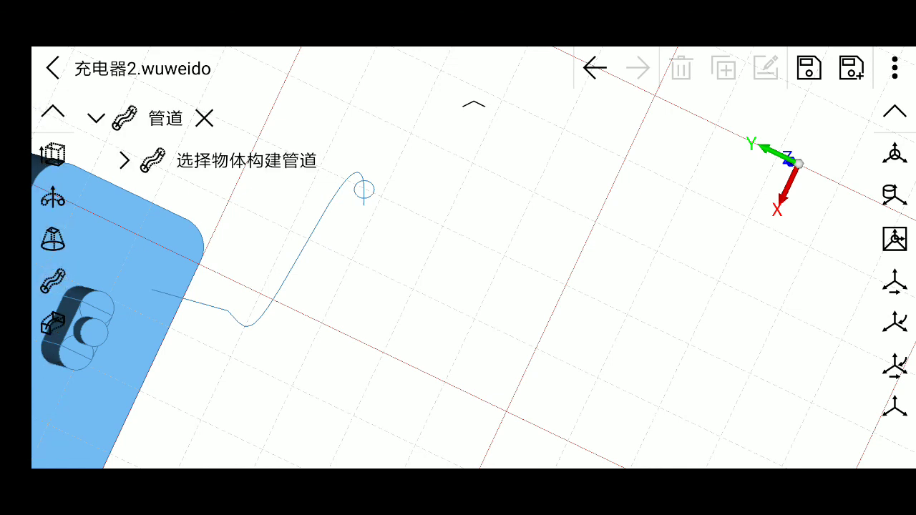
mouse_move(200, 244)
left_mouse_down()
mouse_move(299, 307)
mouse_move(361, 196)
left_mouse_up()
mouse_move(269, 233)
left_mouse_down()
mouse_move(309, 280)
mouse_move(372, 244)
left_mouse_up()
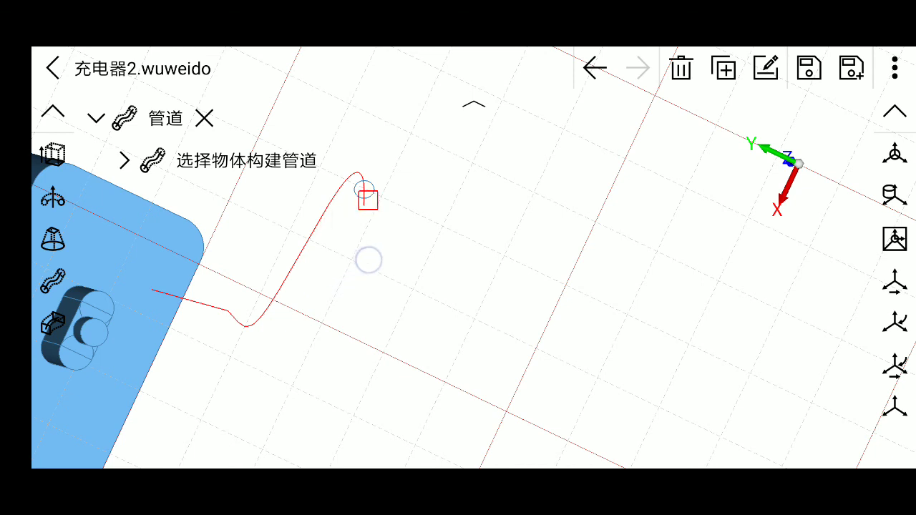
left_click(253, 118)
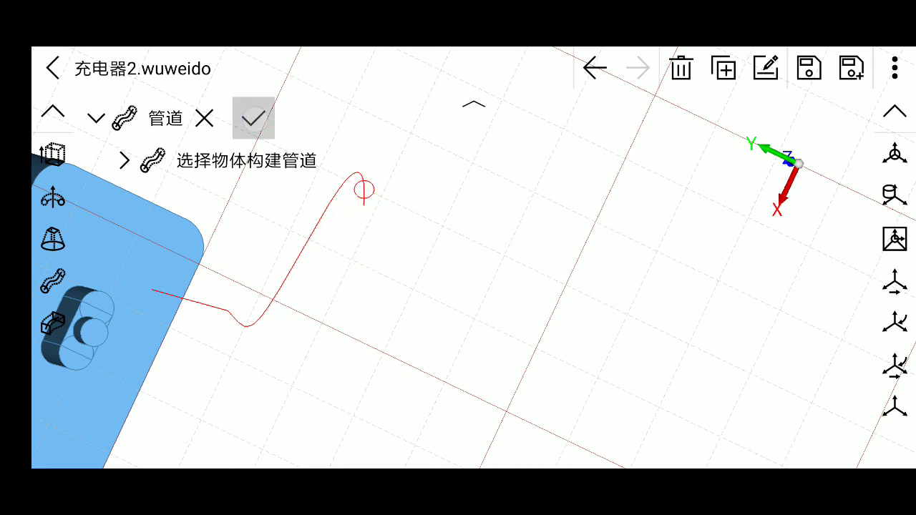
mouse_move(178, 364)
left_mouse_down()
mouse_move(599, 362)
mouse_move(527, 348)
mouse_move(637, 348)
mouse_move(566, 345)
mouse_move(650, 315)
mouse_move(716, 261)
left_mouse_up()
mouse_move(310, 313)
left_mouse_down()
mouse_move(264, 235)
mouse_move(541, 339)
mouse_move(622, 351)
mouse_move(536, 354)
mouse_move(539, 323)
mouse_move(580, 327)
mouse_move(598, 318)
left_mouse_up()
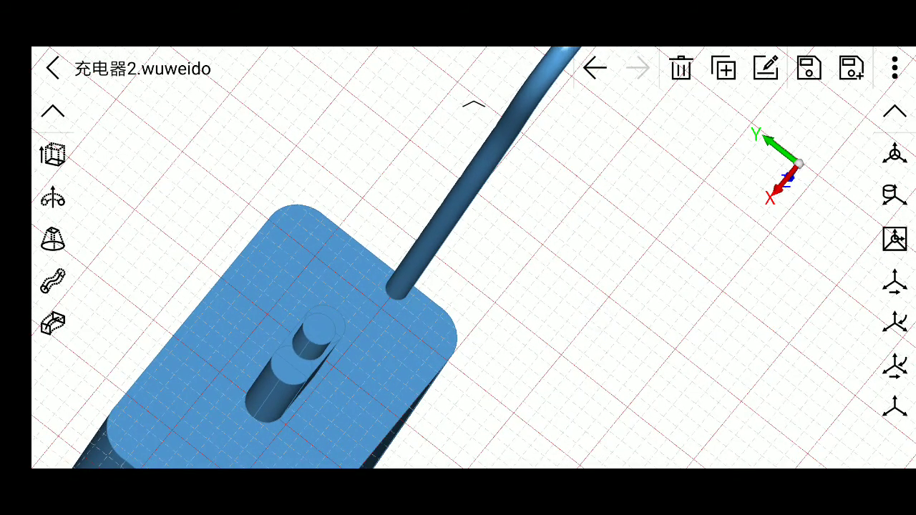
- Select the tube and start moving it from its end point
left_click(52, 111)
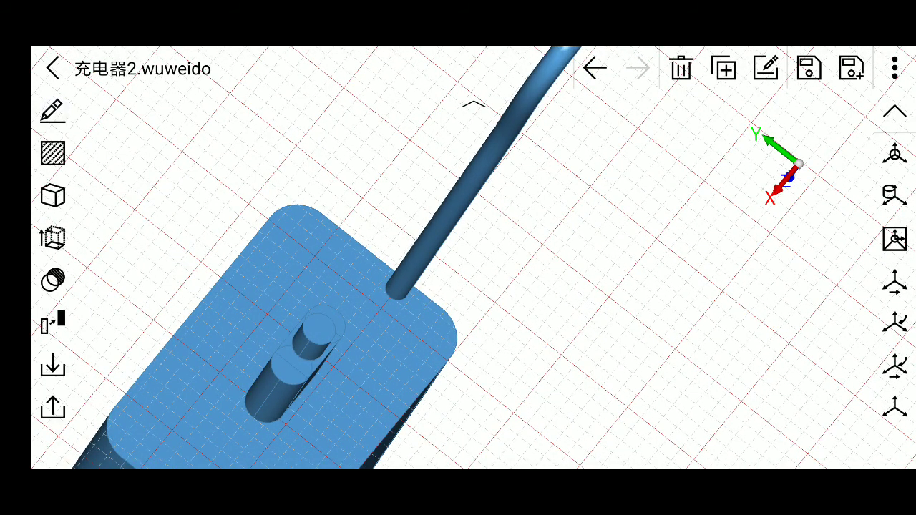
left_click(57, 319)
left_click_drag(145, 321, 248, 321)
left_click_drag(608, 339, 527, 334)
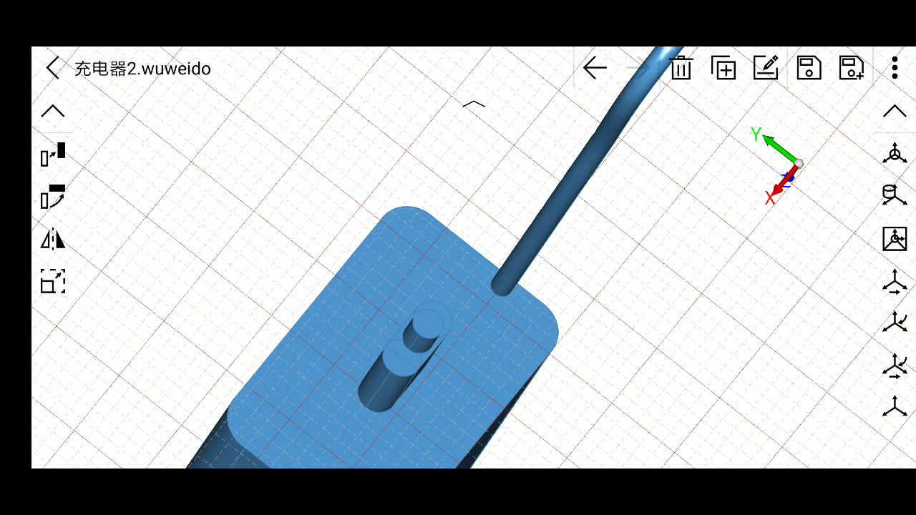
left_click(53, 154)
left_click_drag(615, 348, 506, 339)
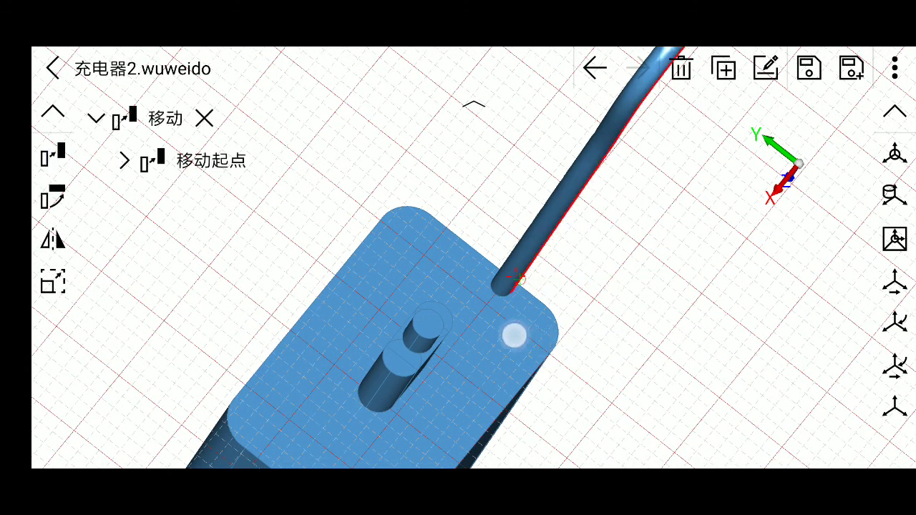
- Snap the move end to the cylinder top, then start another move from the tube end
left_click_drag(558, 355, 450, 374)
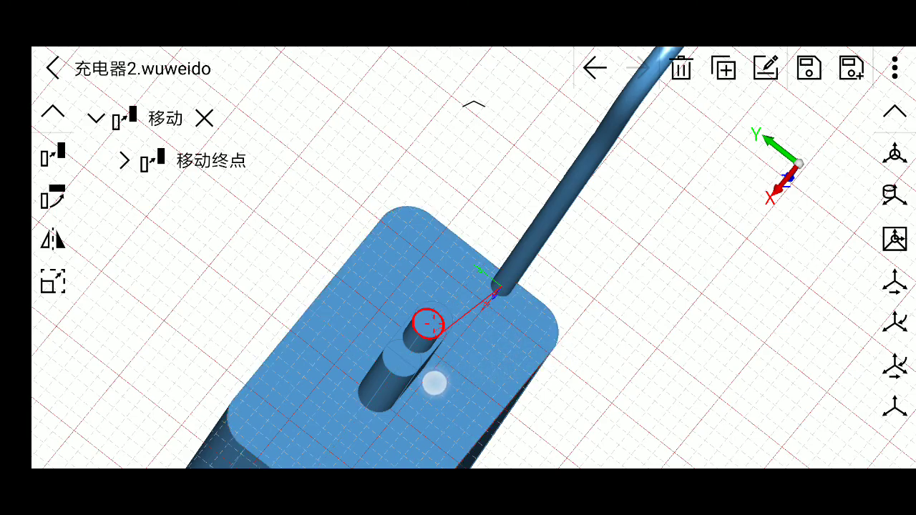
mouse_move(587, 358)
left_mouse_down()
mouse_move(675, 354)
mouse_move(579, 339)
mouse_move(662, 336)
left_mouse_up()
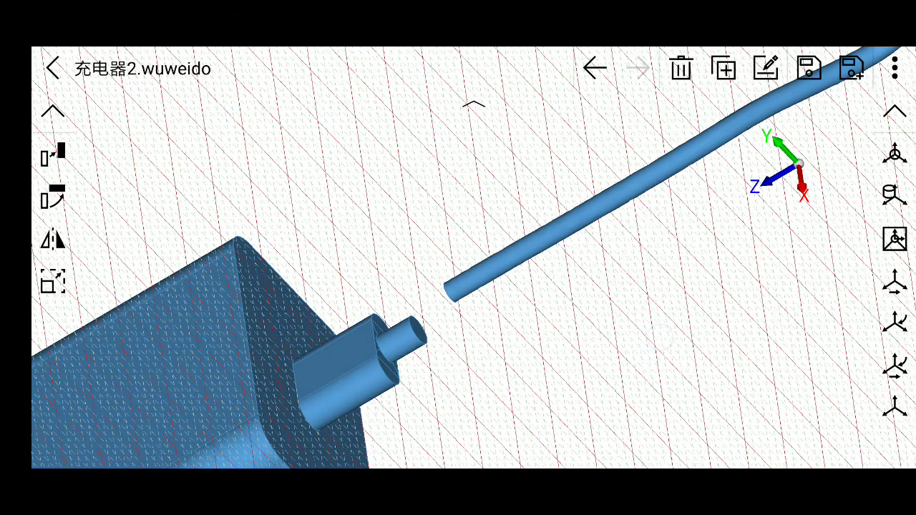
left_click(52, 155)
mouse_move(580, 337)
left_mouse_down()
mouse_move(454, 347)
mouse_move(422, 382)
left_mouse_up()
- Move the selected blue tube from its end onto the connector tip
left_click(547, 249)
left_click(52, 154)
left_click_drag(562, 357, 459, 344)
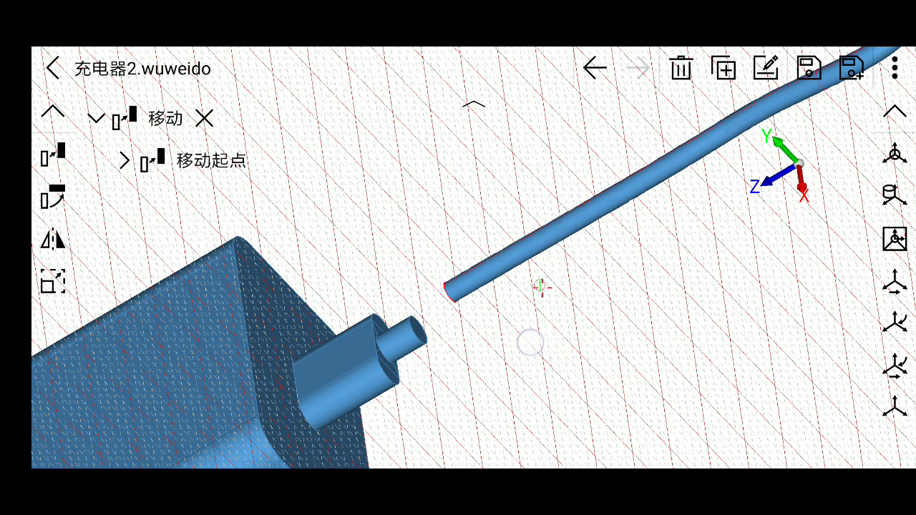
left_click_drag(535, 322, 422, 385)
mouse_move(562, 348)
left_mouse_down()
mouse_move(470, 409)
mouse_move(437, 309)
mouse_move(452, 360)
mouse_move(526, 347)
mouse_move(458, 399)
mouse_move(613, 334)
mouse_move(591, 322)
mouse_move(465, 311)
mouse_move(475, 368)
left_mouse_up()
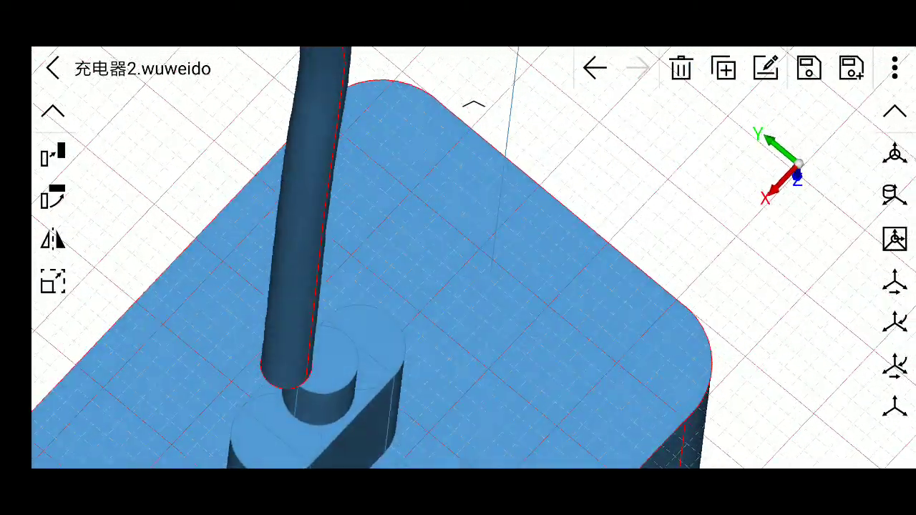
- Try two more moves of the tube, then undo the accidental move of tube and box
left_click(50, 154)
mouse_move(548, 374)
left_mouse_down()
mouse_move(521, 372)
mouse_move(299, 429)
left_mouse_up()
left_click_drag(451, 372, 409, 394)
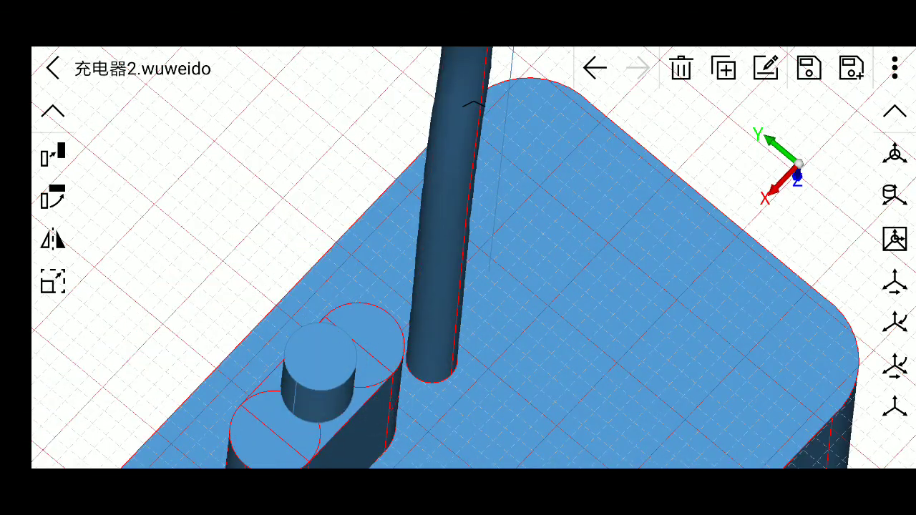
scroll(395, 362, "down", 3)
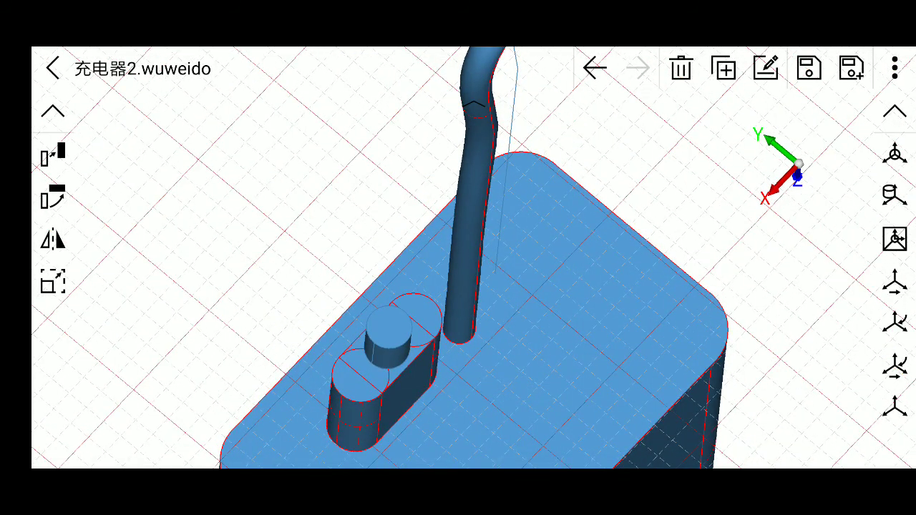
left_click(52, 155)
left_click_drag(530, 385, 472, 393)
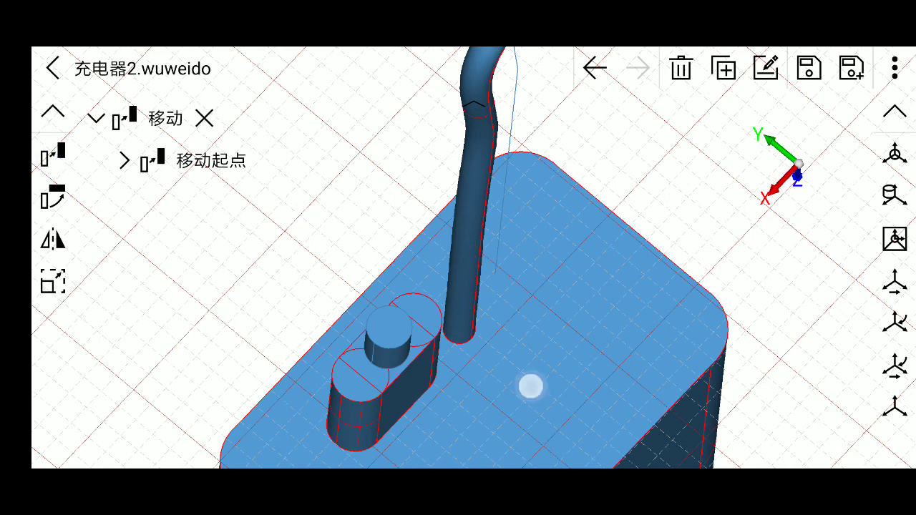
left_click_drag(458, 336, 171, 300)
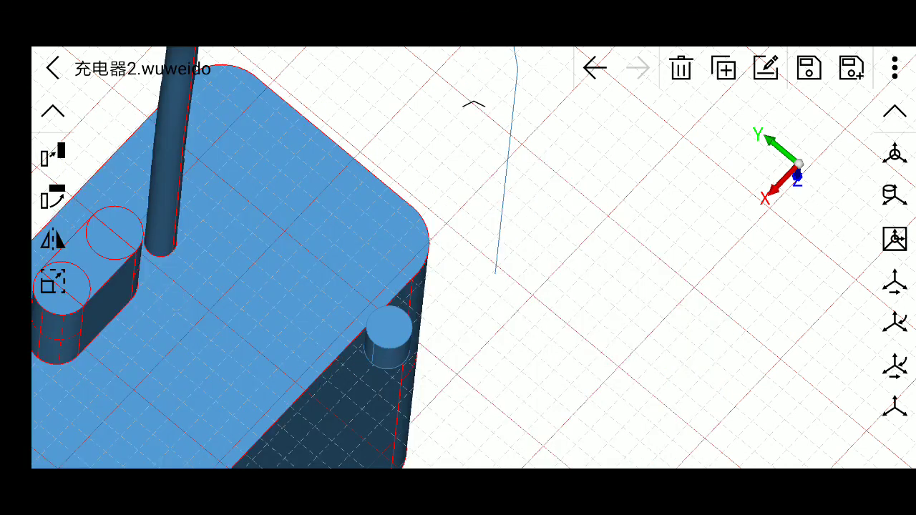
left_click(595, 68)
- Move only the vertical tube from its bottom end onto the small cylinder's top
left_click(465, 272)
left_click(52, 154)
mouse_move(548, 377)
left_mouse_down()
mouse_move(475, 379)
mouse_move(475, 393)
left_mouse_up()
left_click_drag(611, 362, 609, 356)
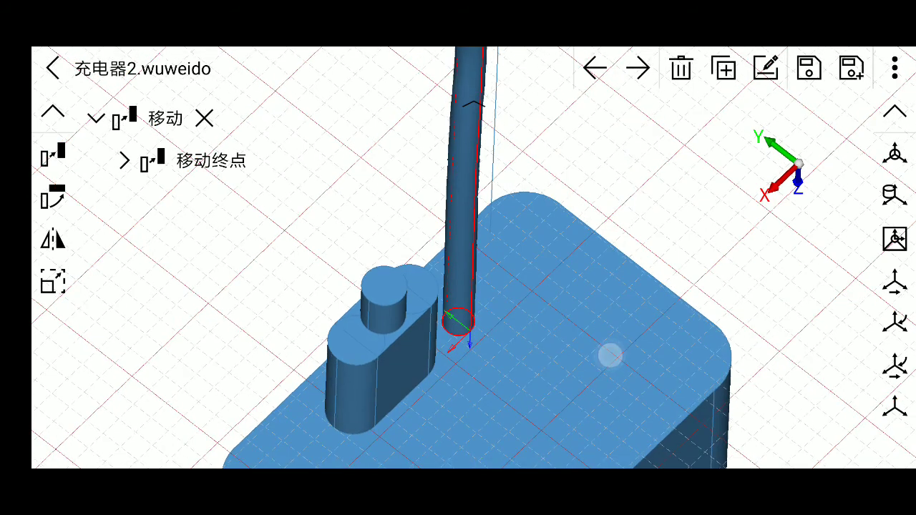
mouse_move(243, 327)
left_mouse_down()
mouse_move(303, 315)
mouse_move(390, 346)
left_mouse_up()
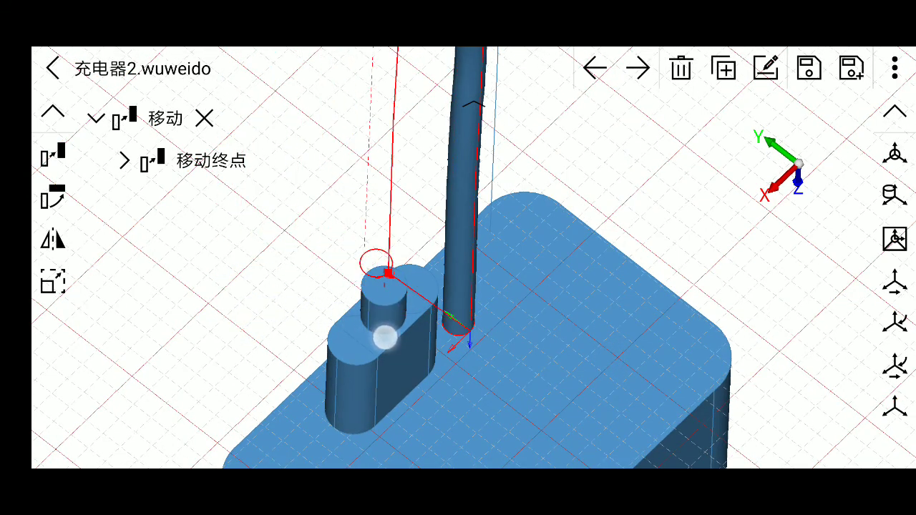
mouse_move(387, 345)
left_mouse_down()
mouse_move(382, 329)
mouse_move(390, 351)
left_mouse_up()
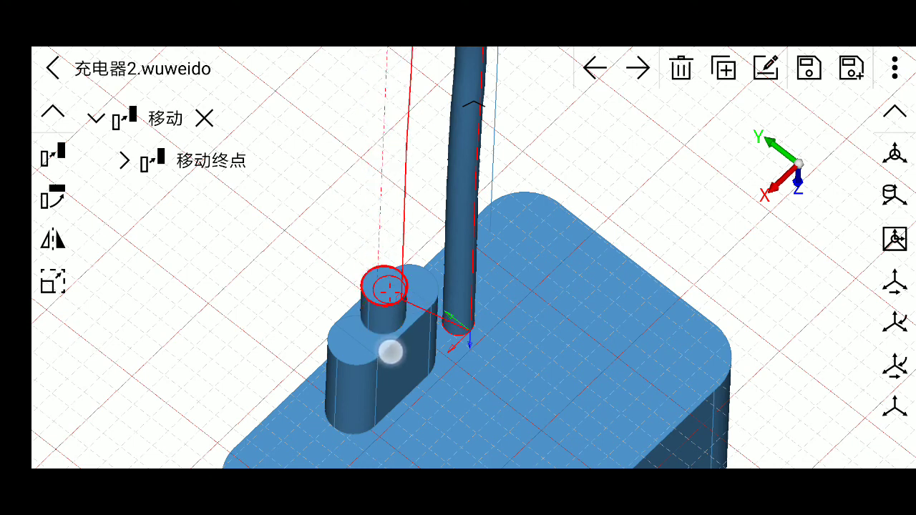
mouse_move(585, 329)
left_mouse_down()
mouse_move(579, 369)
mouse_move(566, 353)
mouse_move(585, 365)
mouse_move(622, 237)
left_mouse_up()
scroll(450, 326, "up", 3)
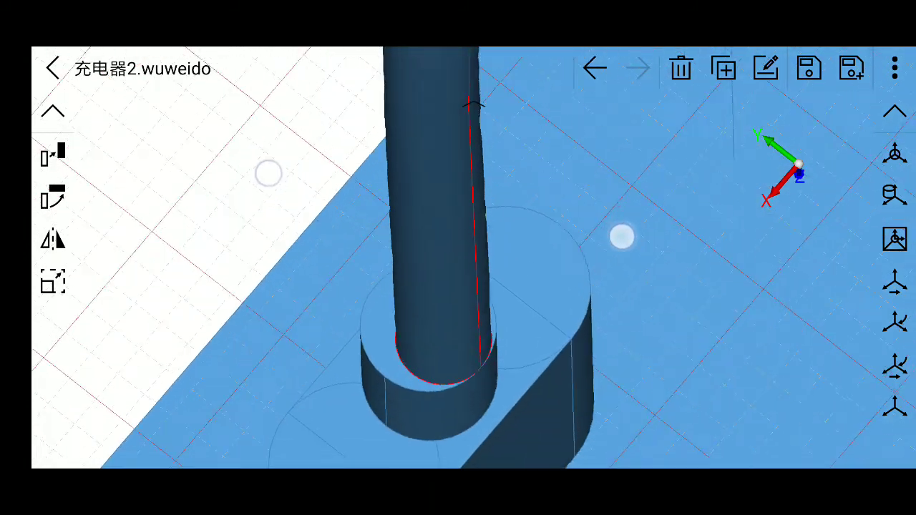
- Move the cable end from the hole centre so it seats inside the plug's round hole
scroll(445, 205, "up", 2)
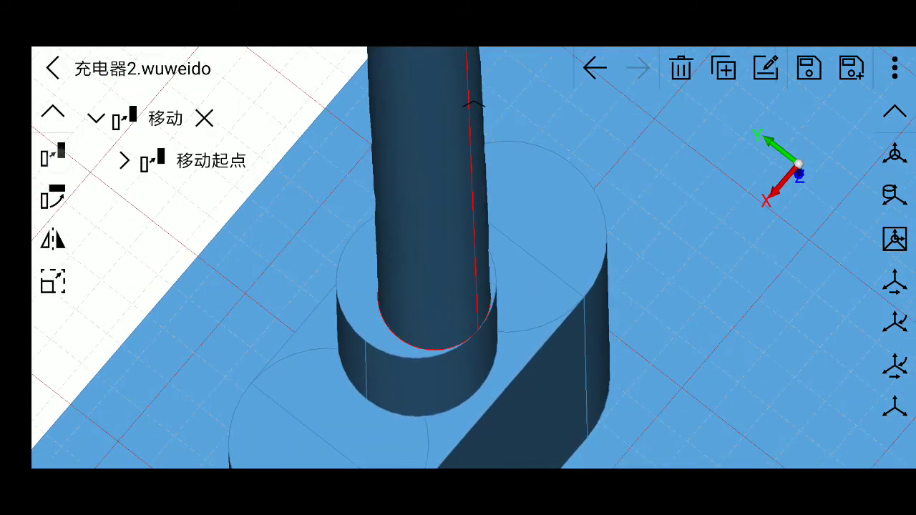
left_click_drag(503, 373, 438, 371)
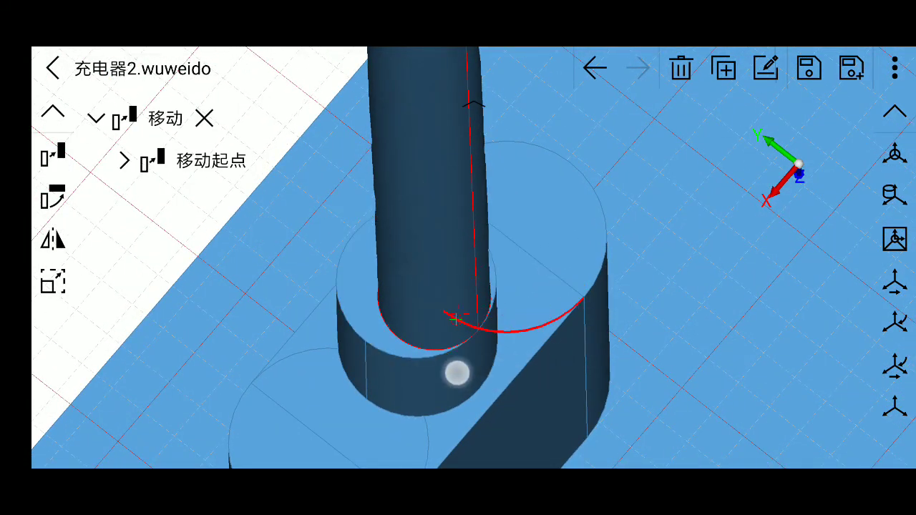
mouse_move(304, 318)
left_mouse_down()
mouse_move(290, 294)
mouse_move(392, 326)
mouse_move(417, 354)
left_mouse_up()
mouse_move(556, 315)
left_mouse_down()
mouse_move(542, 374)
mouse_move(560, 376)
left_mouse_up()
scroll(392, 326, "down", 5)
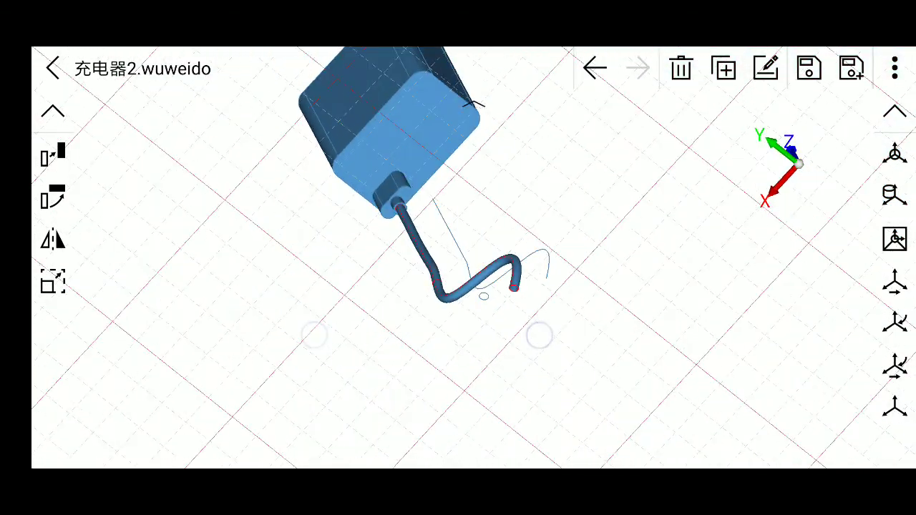
left_click_drag(590, 300, 616, 284)
left_click(616, 284)
scroll(405, 311, "up", 5)
scroll(401, 297, "up", 5)
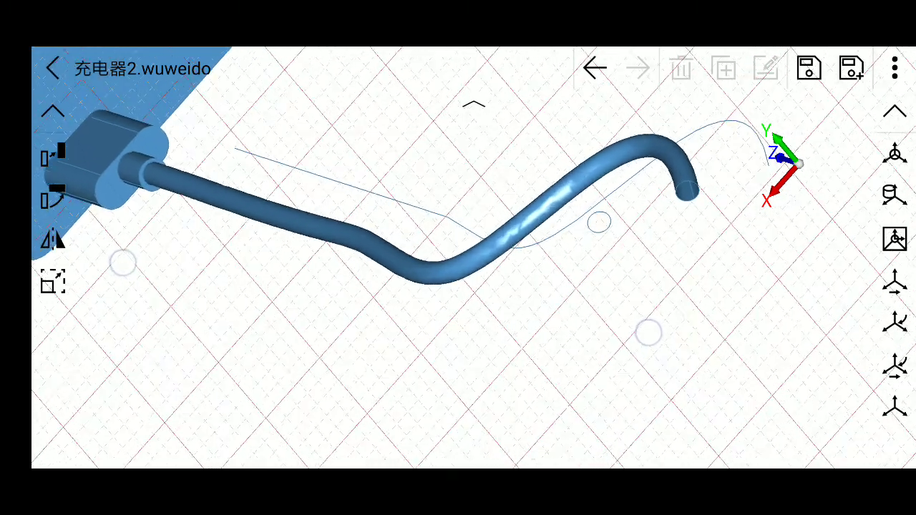
mouse_move(609, 333)
left_mouse_down()
mouse_move(564, 303)
mouse_move(496, 317)
mouse_move(472, 336)
mouse_move(380, 351)
left_mouse_up()
scroll(444, 315, "up", 5)
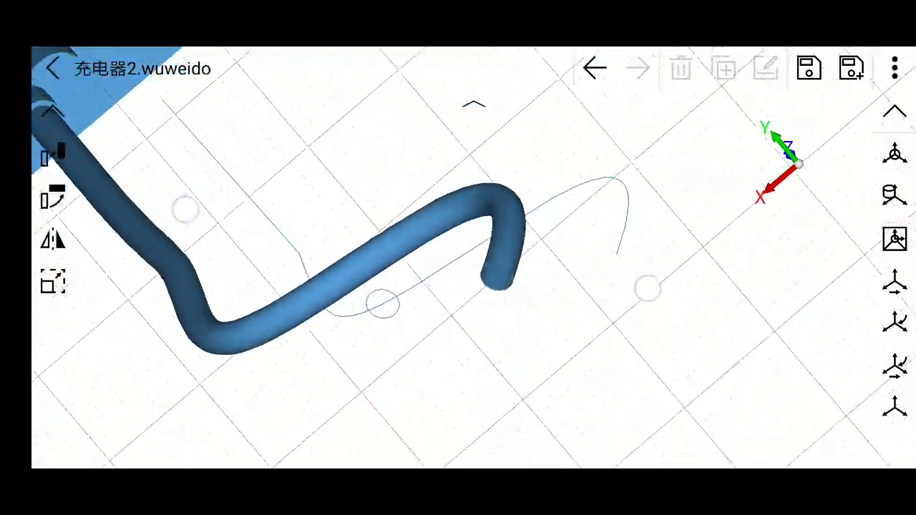
scroll(424, 232, "down", 3)
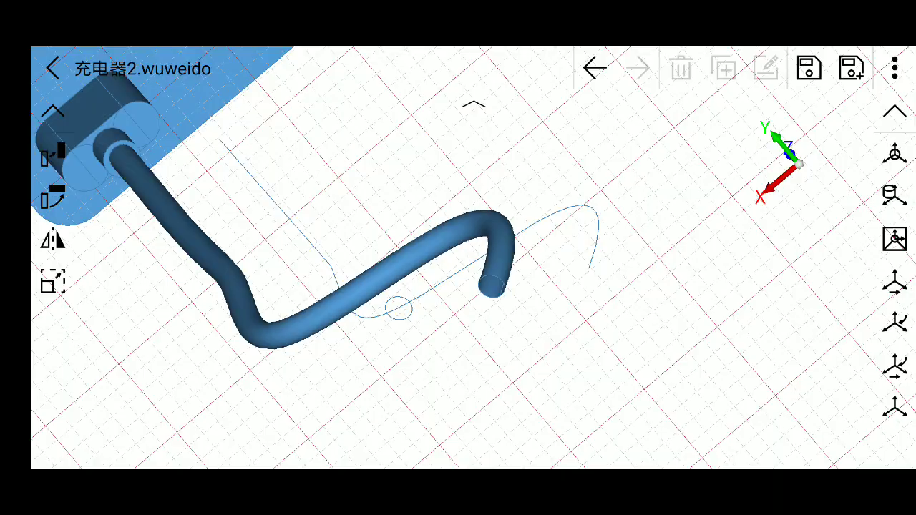
scroll(494, 314, "up", 5)
left_click_drag(666, 279, 744, 337)
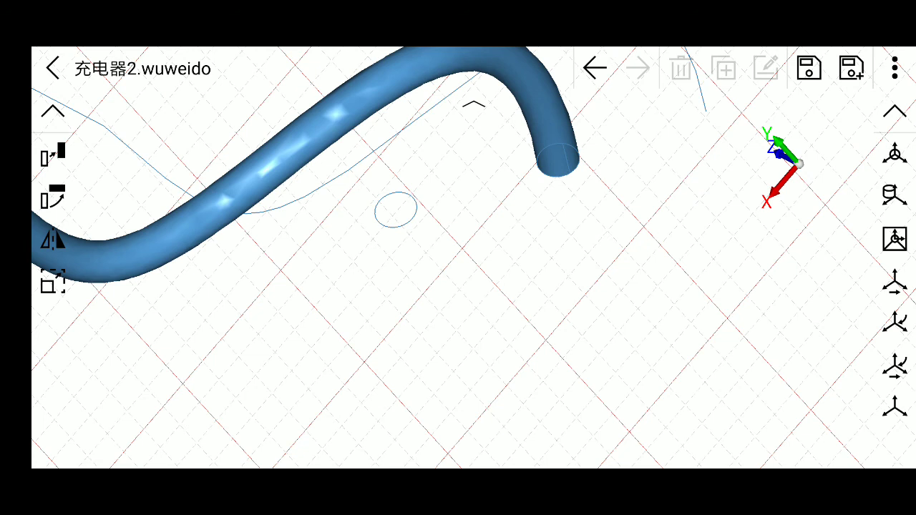
- Place a coordinate system at the cable tube's open tip and orbit to check its axes
left_click(894, 196)
mouse_move(601, 276)
left_mouse_down()
mouse_move(572, 213)
mouse_move(556, 219)
left_mouse_up()
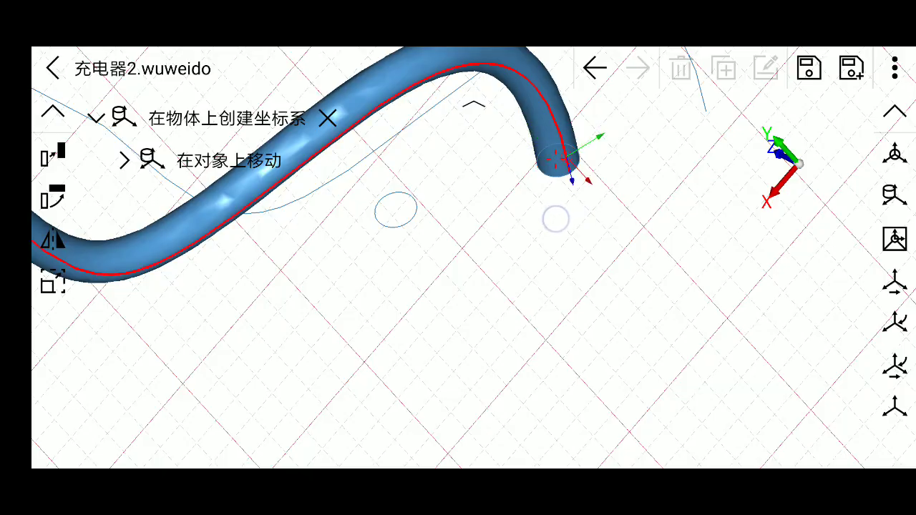
mouse_move(662, 249)
left_mouse_down()
mouse_move(792, 251)
mouse_move(709, 248)
mouse_move(687, 274)
mouse_move(585, 269)
mouse_move(532, 279)
mouse_move(595, 264)
mouse_move(580, 279)
mouse_move(674, 263)
mouse_move(625, 300)
mouse_move(723, 272)
mouse_move(643, 264)
mouse_move(748, 247)
mouse_move(715, 266)
left_mouse_up()
left_click(894, 196)
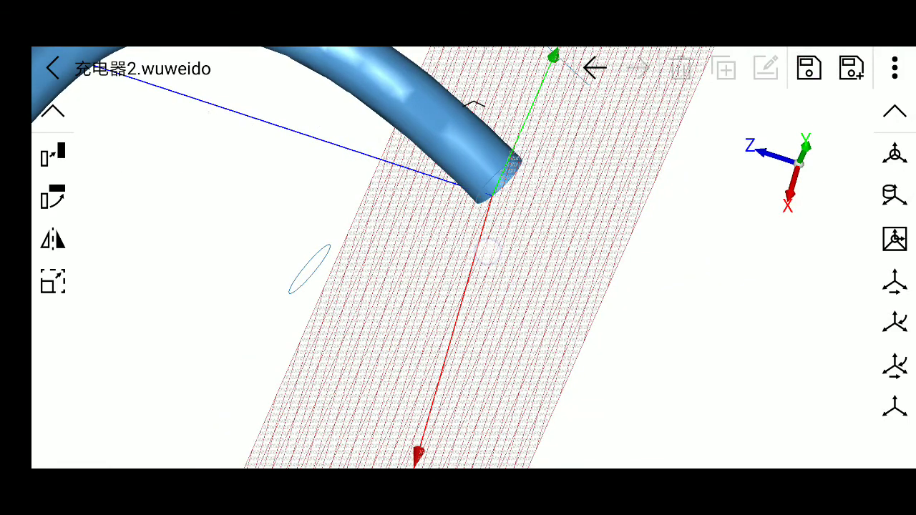
left_click_drag(501, 300, 520, 296)
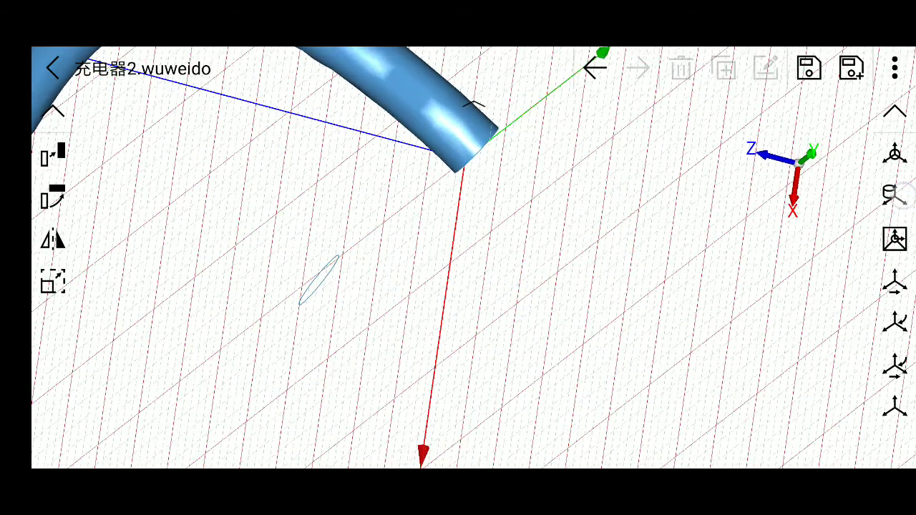
mouse_move(627, 294)
left_mouse_down()
mouse_move(423, 250)
mouse_move(496, 235)
mouse_move(452, 235)
left_mouse_up()
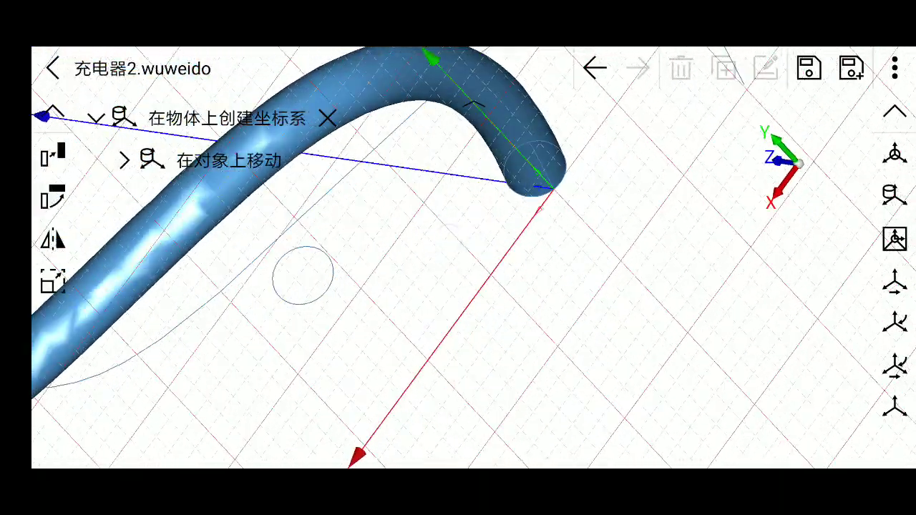
mouse_move(526, 242)
left_mouse_down()
mouse_move(691, 268)
mouse_move(482, 253)
mouse_move(674, 260)
mouse_move(459, 267)
mouse_move(603, 329)
mouse_move(691, 292)
mouse_move(608, 283)
mouse_move(619, 258)
mouse_move(714, 251)
mouse_move(723, 241)
mouse_move(669, 245)
mouse_move(697, 248)
mouse_move(648, 262)
mouse_move(661, 228)
left_mouse_up()
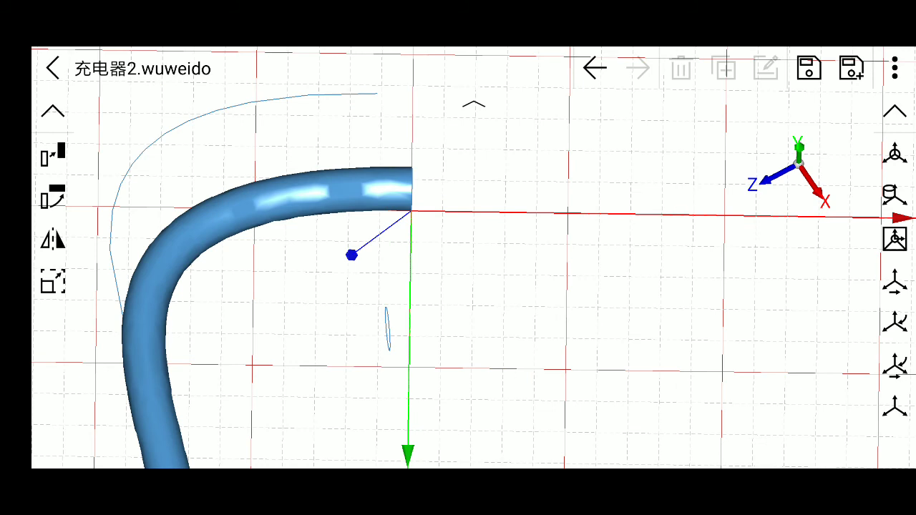
mouse_move(646, 310)
left_mouse_down()
mouse_move(517, 351)
mouse_move(544, 348)
mouse_move(608, 311)
left_mouse_up()
- Expand the left toolbar and show the cube, cone, cylinder and sphere primitives
left_click(53, 111)
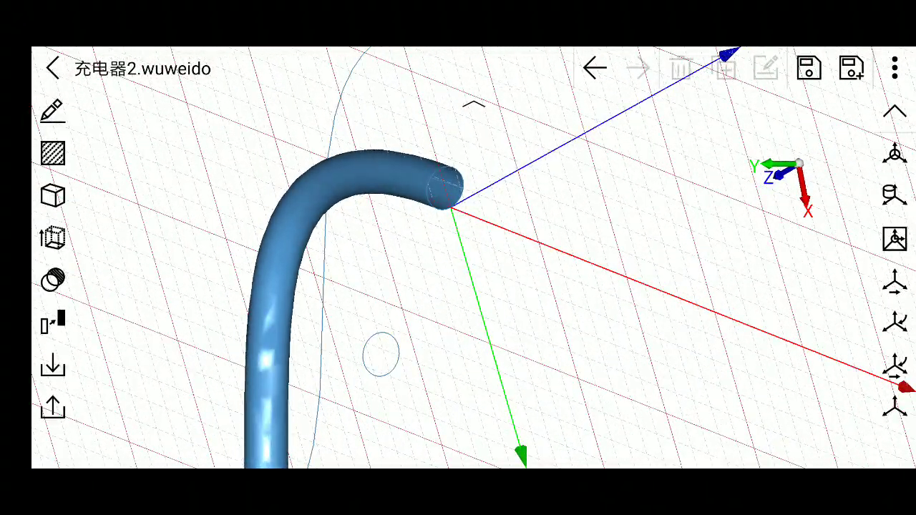
left_click(52, 196)
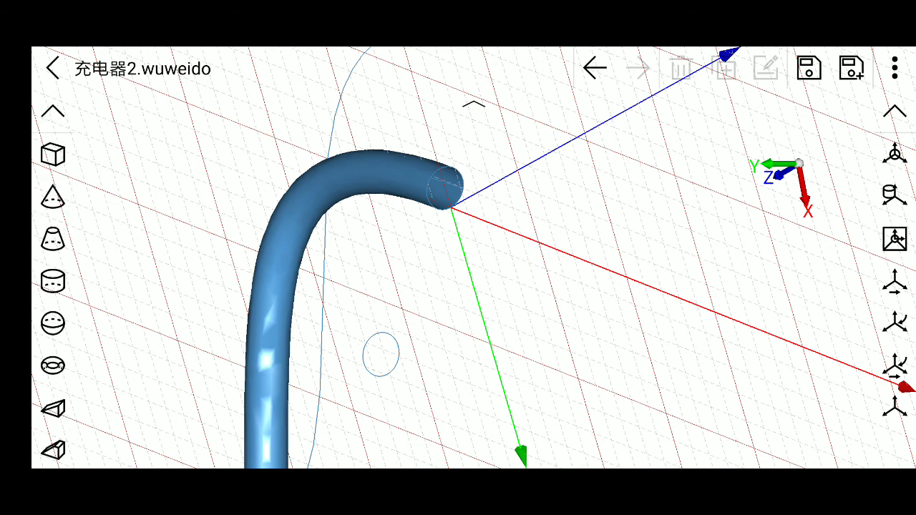